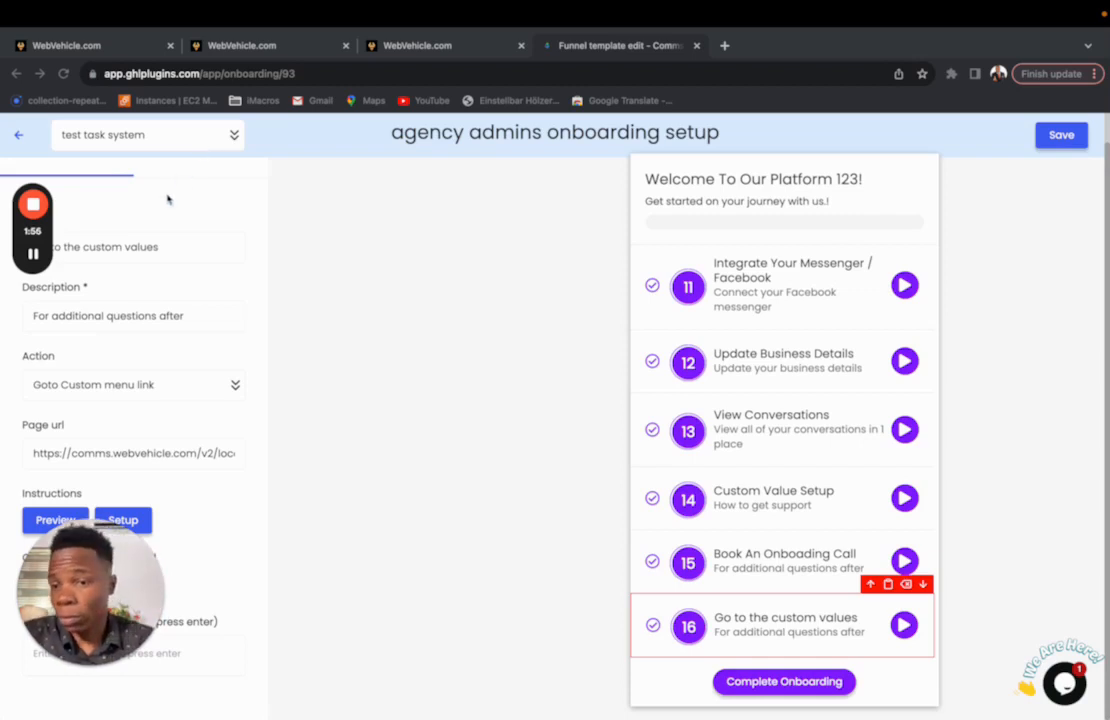
# Step: Look through the onboarding checklist from the Welcome step to the Go to the custom values step
pyautogui.moveTo(91, 624); pyautogui.dragTo(381, 619)
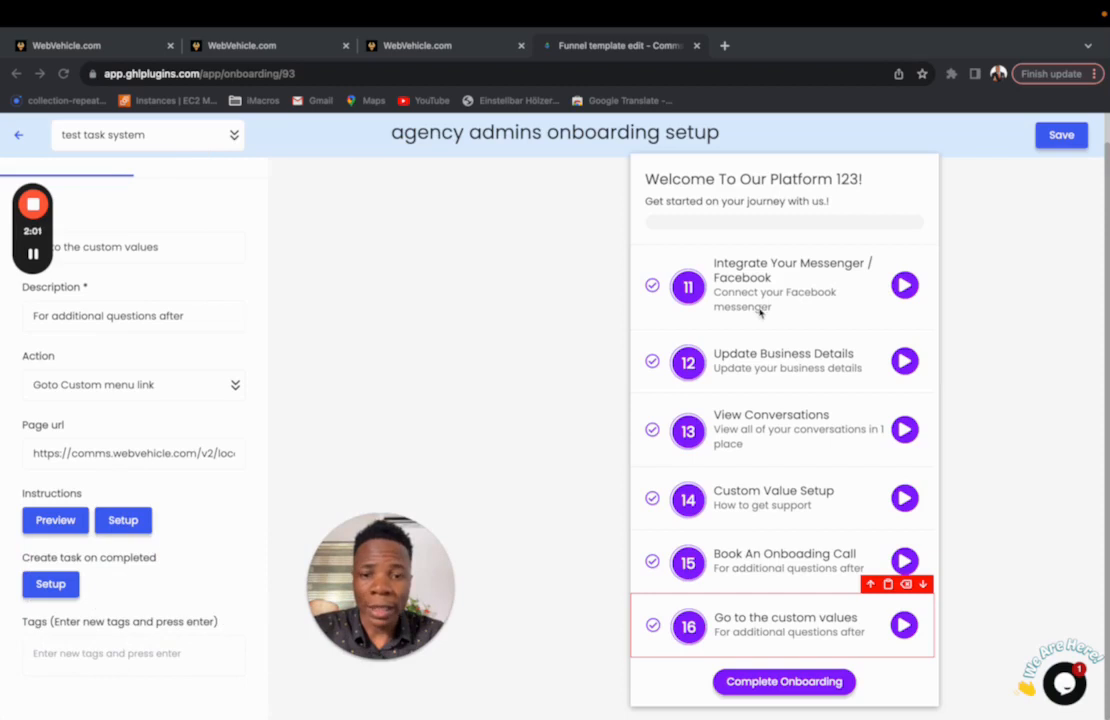
pyautogui.scroll(6, 760, 312)
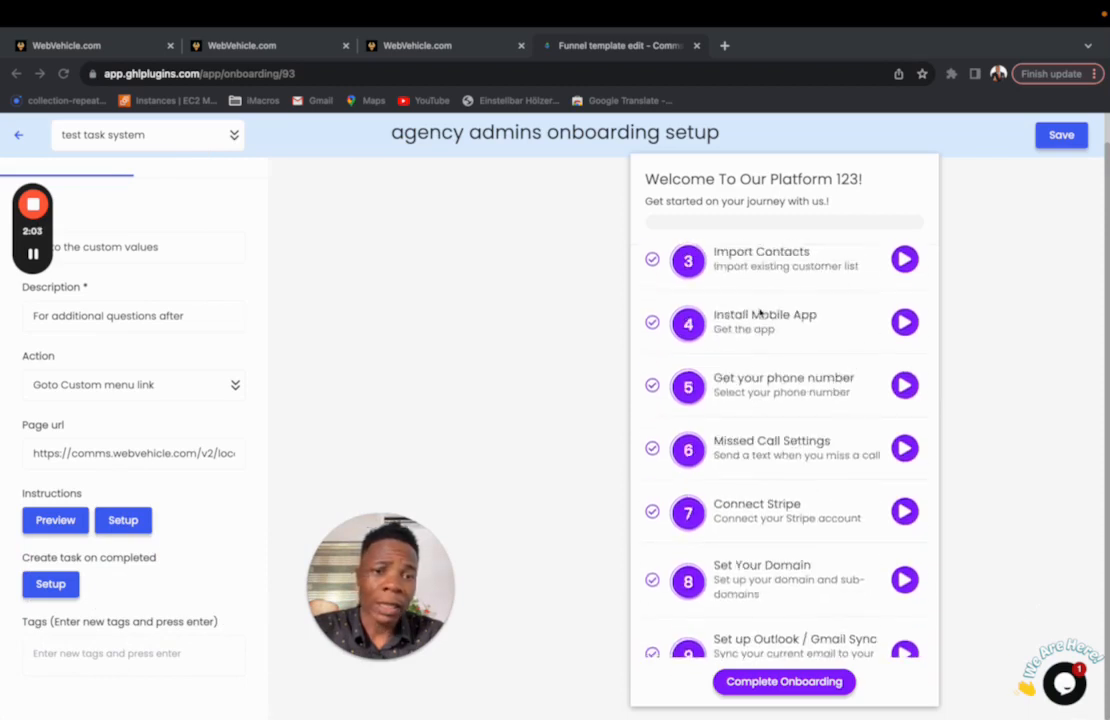
pyautogui.scroll(1, 760, 313)
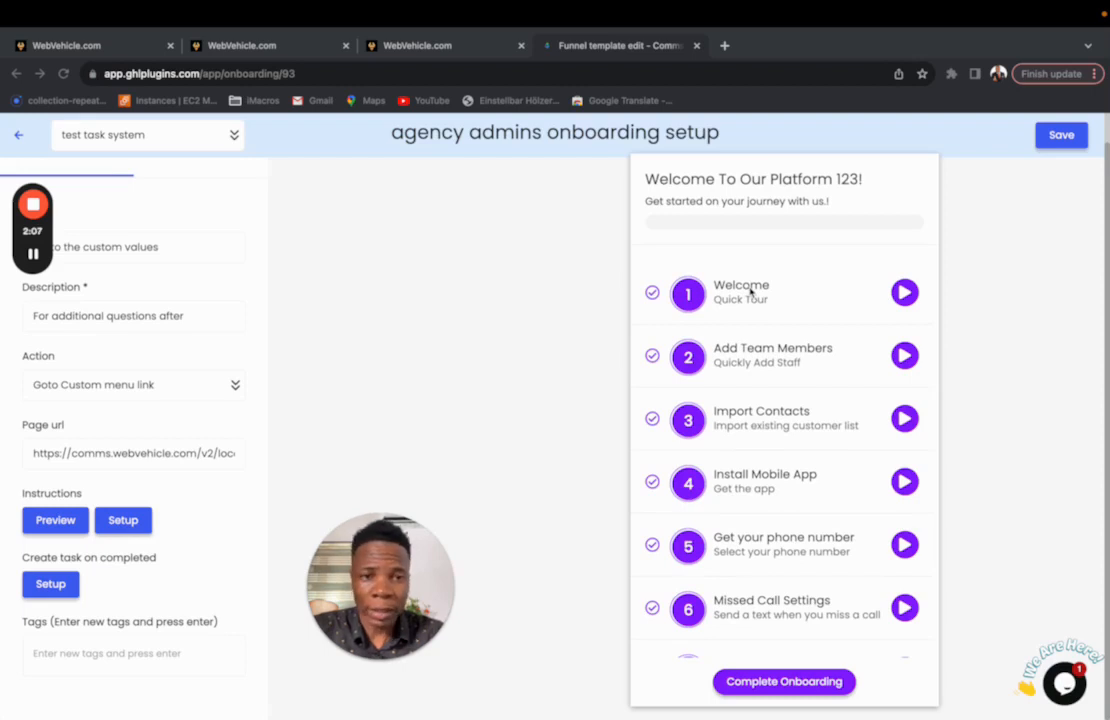
pyautogui.scroll(-7, 880, 526)
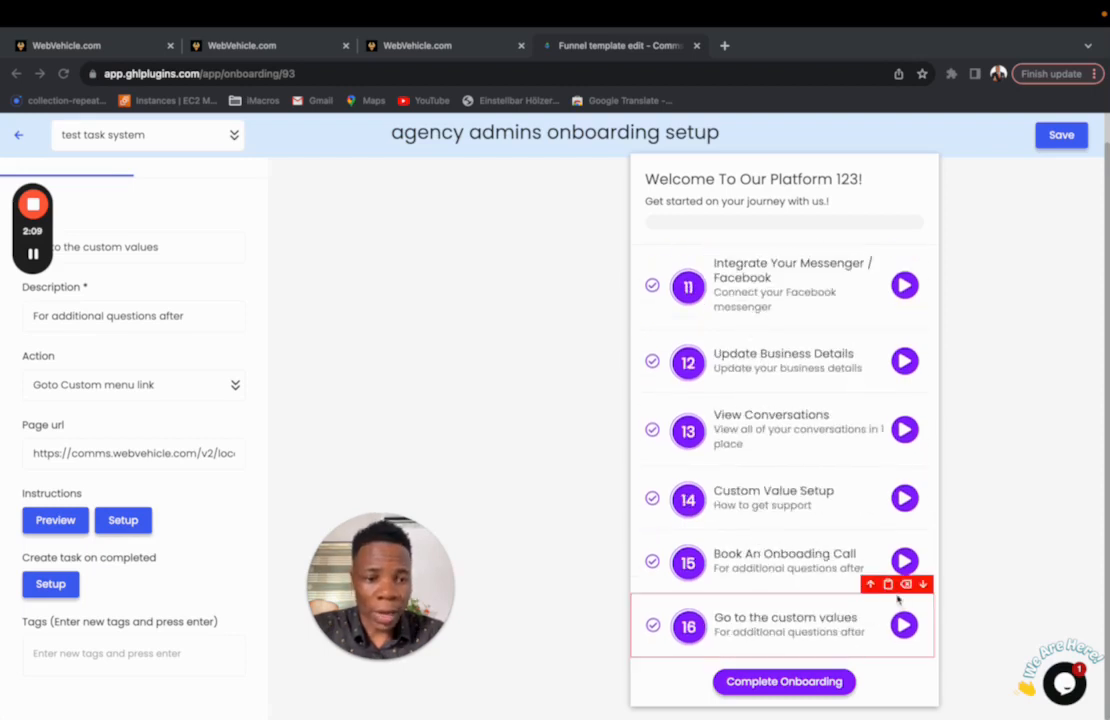
# Step: Examine the title, description and available action options of the Go to the custom values step
pyautogui.click(831, 619)
pyautogui.click(200, 247)
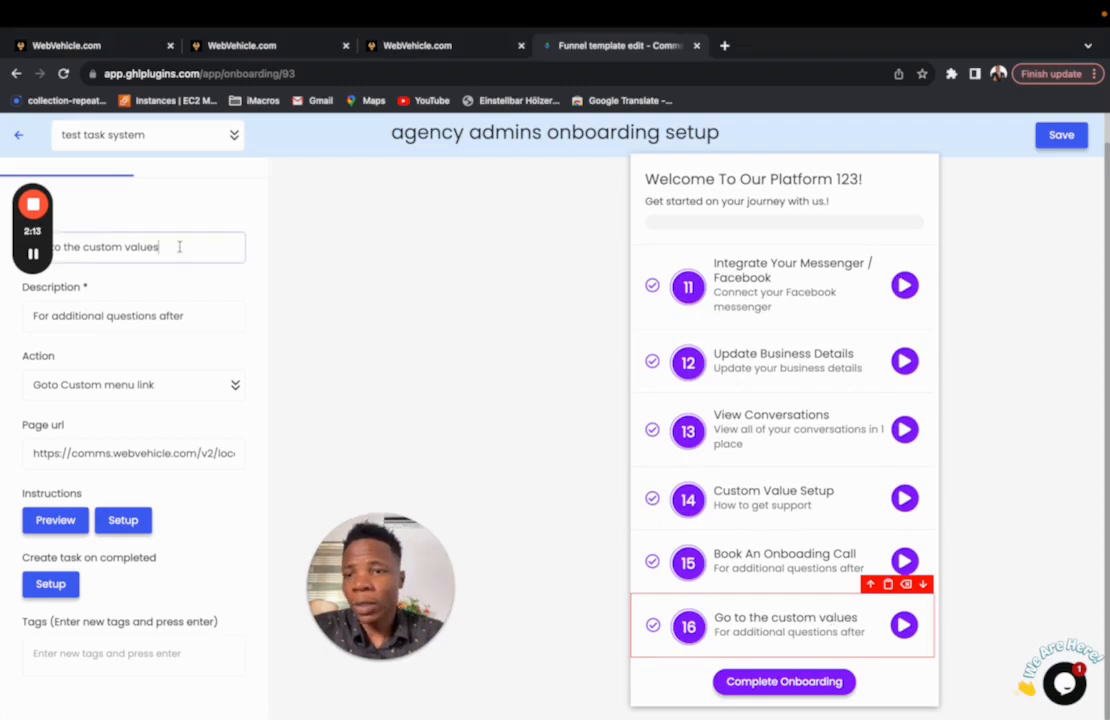
pyautogui.click(188, 314)
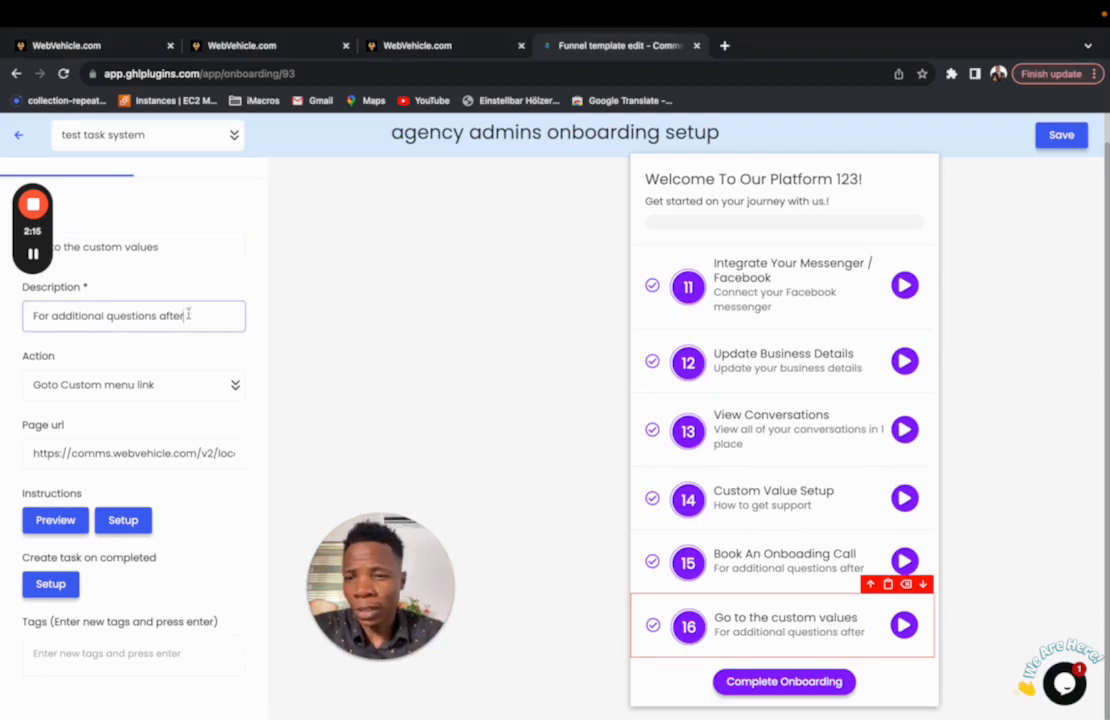
pyautogui.click(190, 394)
pyautogui.scroll(-5, 162, 491)
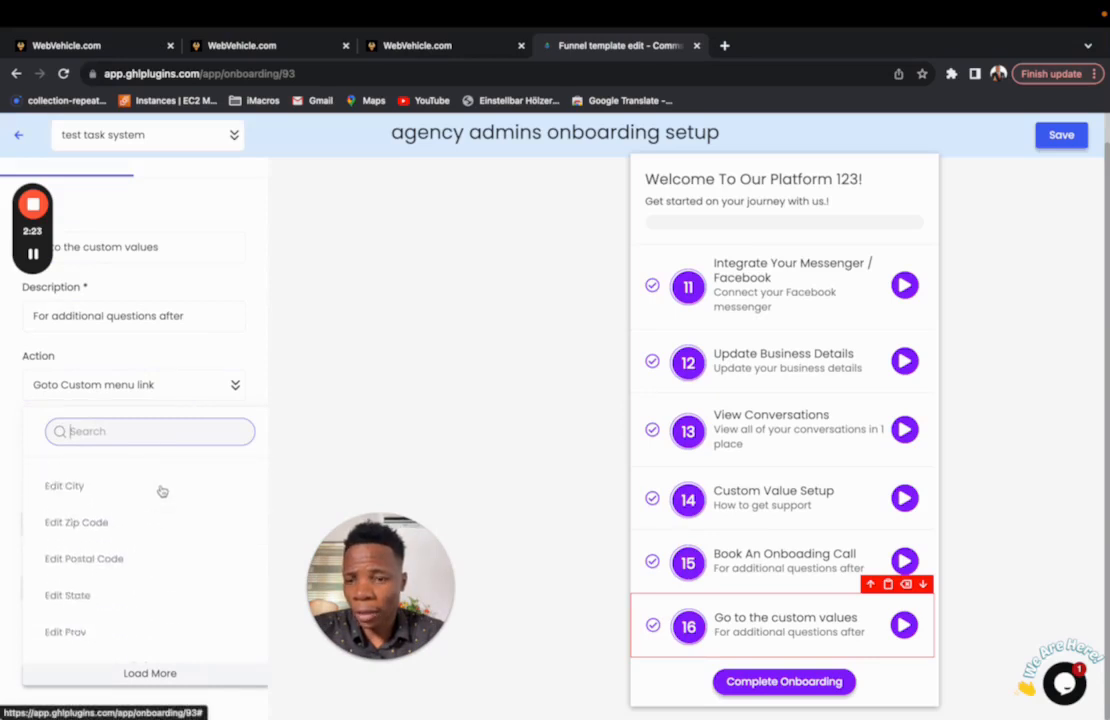
pyautogui.scroll(5, 162, 491)
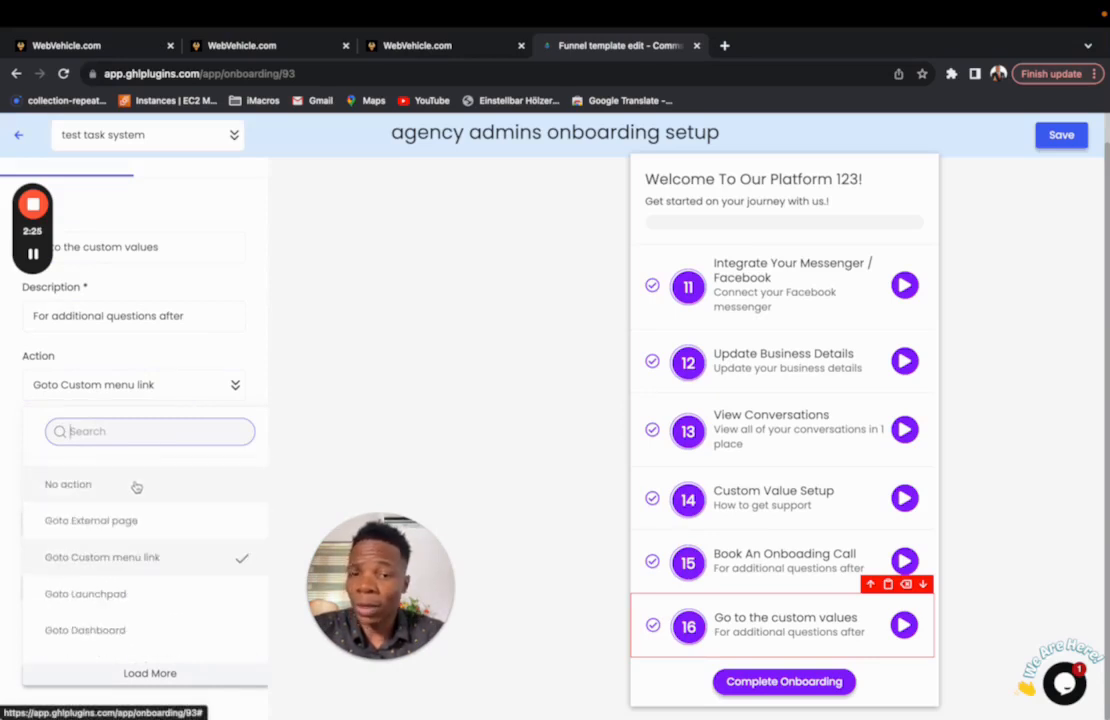
pyautogui.click(147, 384)
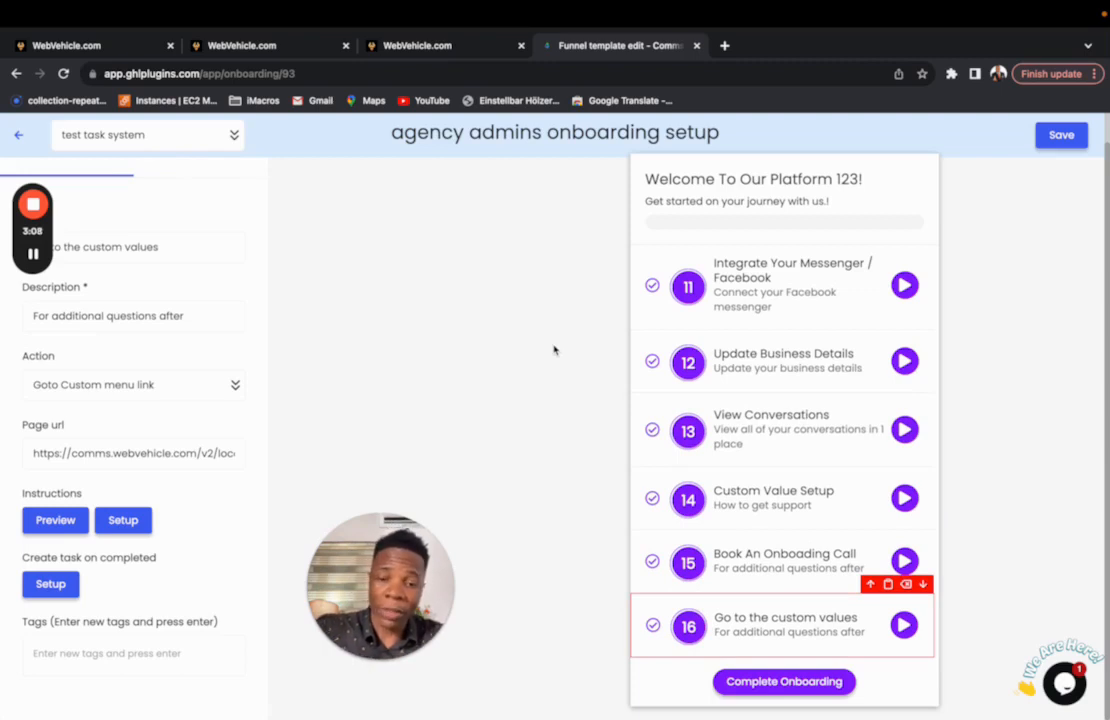
# Step: Review the settings and tags of onboarding steps 11 to 16, one after another
pyautogui.click(795, 318)
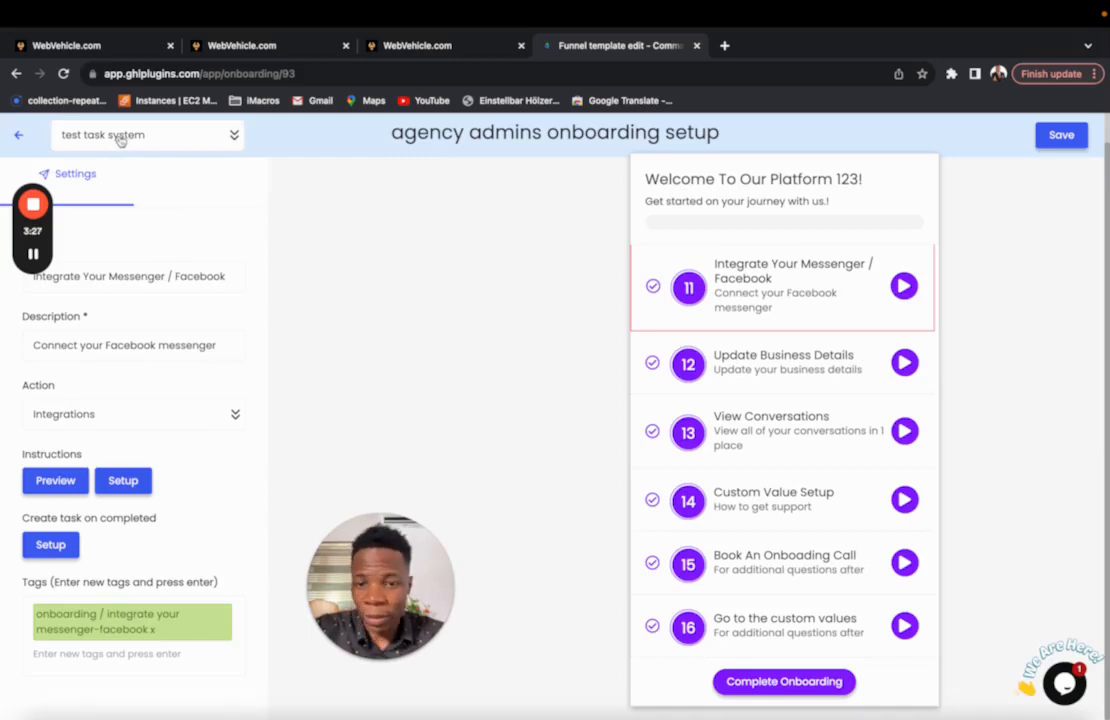
pyautogui.click(800, 365)
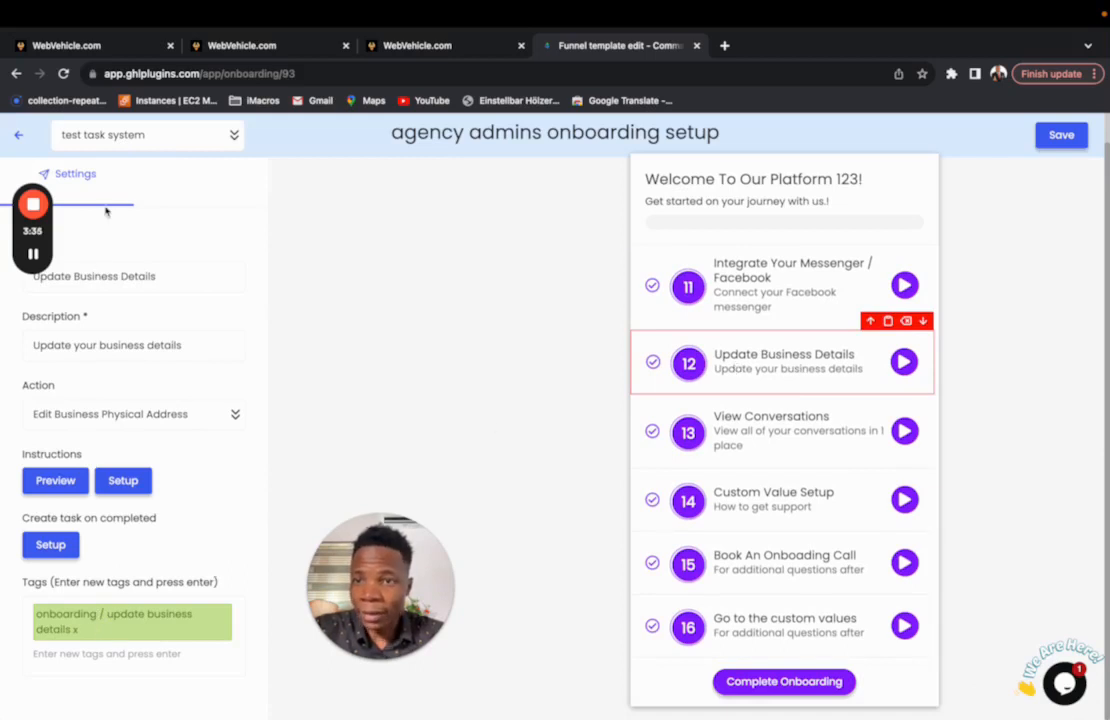
pyautogui.click(748, 456)
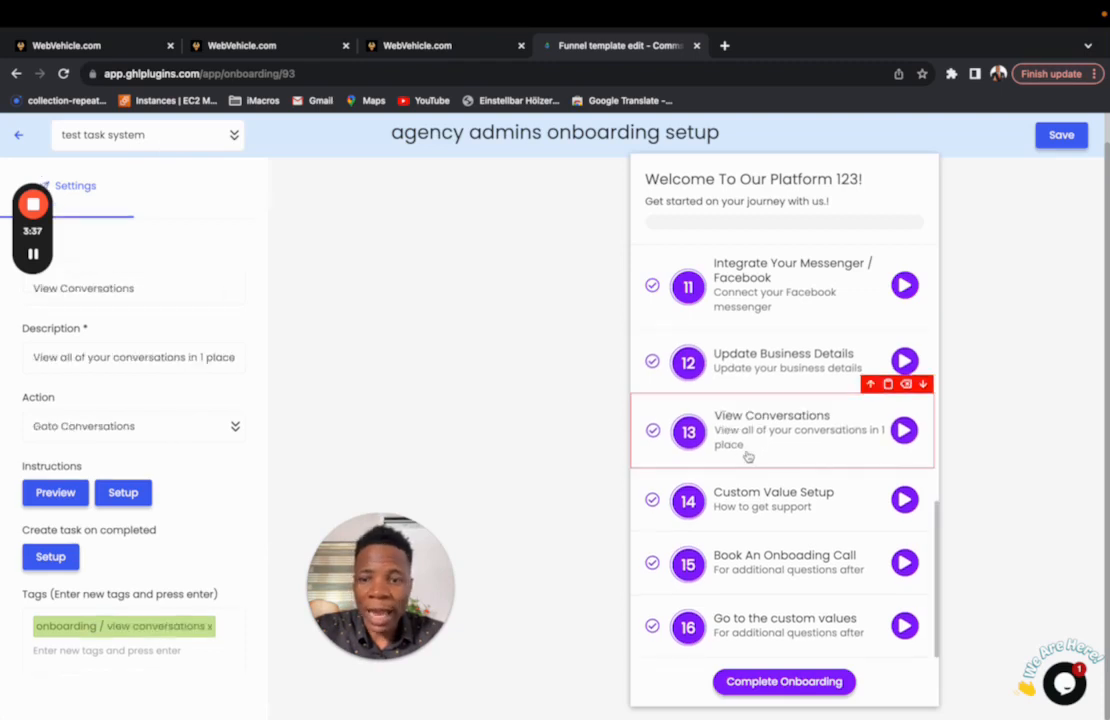
pyautogui.click(744, 506)
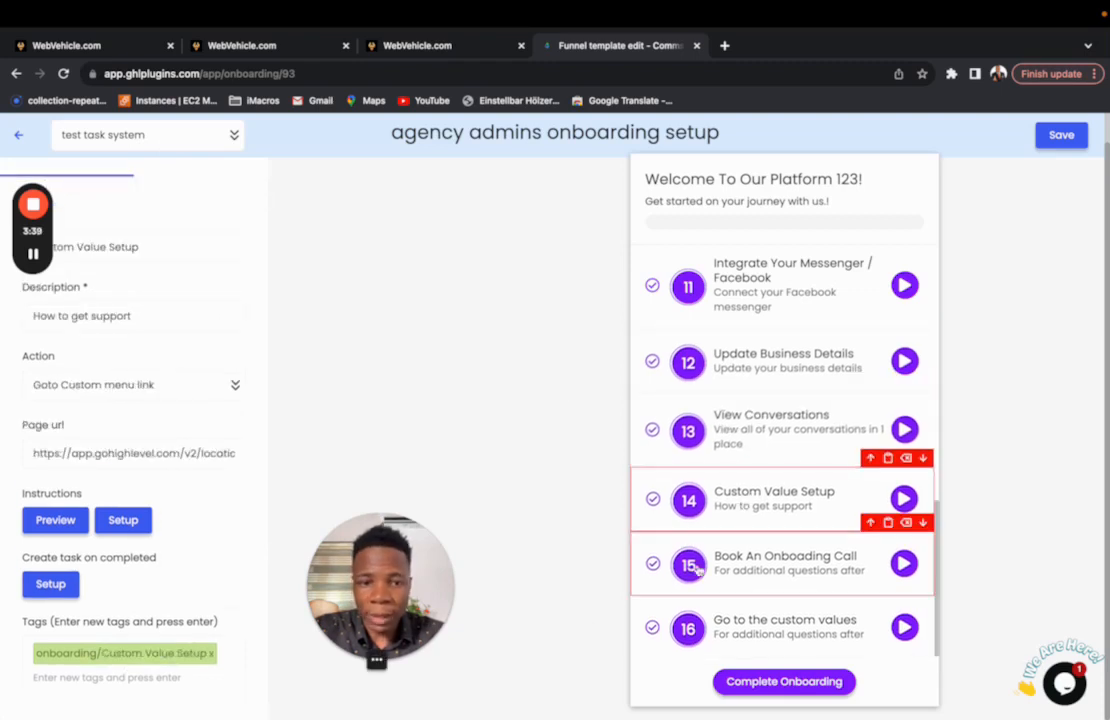
pyautogui.click(744, 557)
pyautogui.click(746, 621)
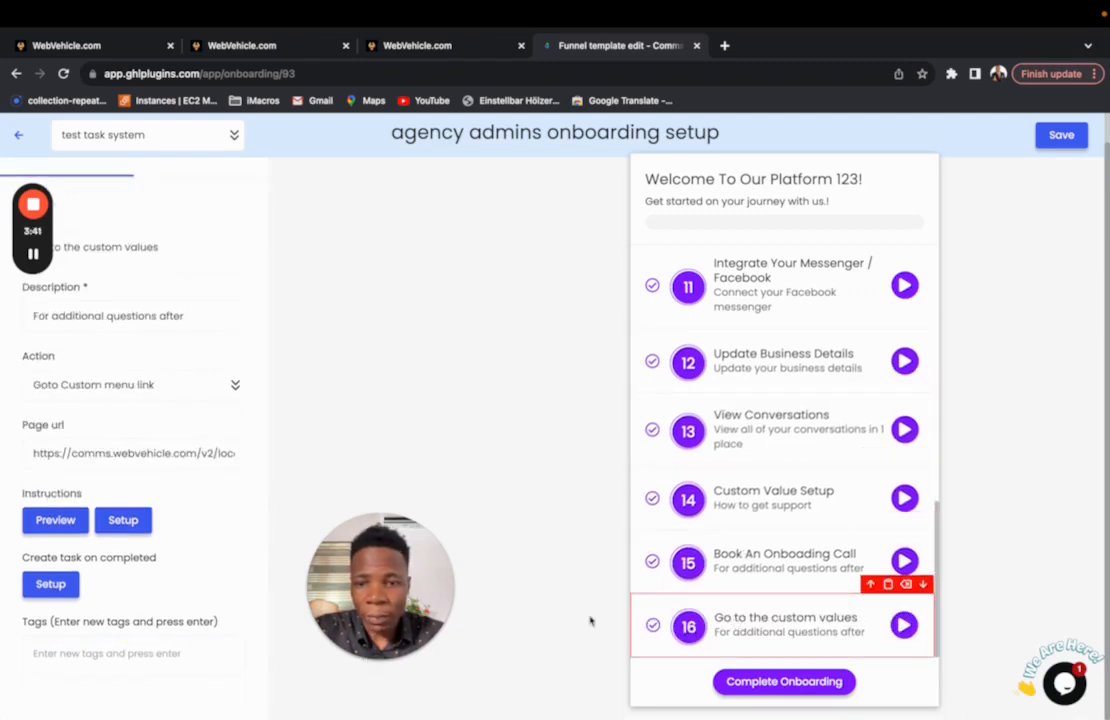
# Step: Add the tag "onboarding completed" to the Complete Onboarding button and save the onboarding setup
pyautogui.click(697, 685)
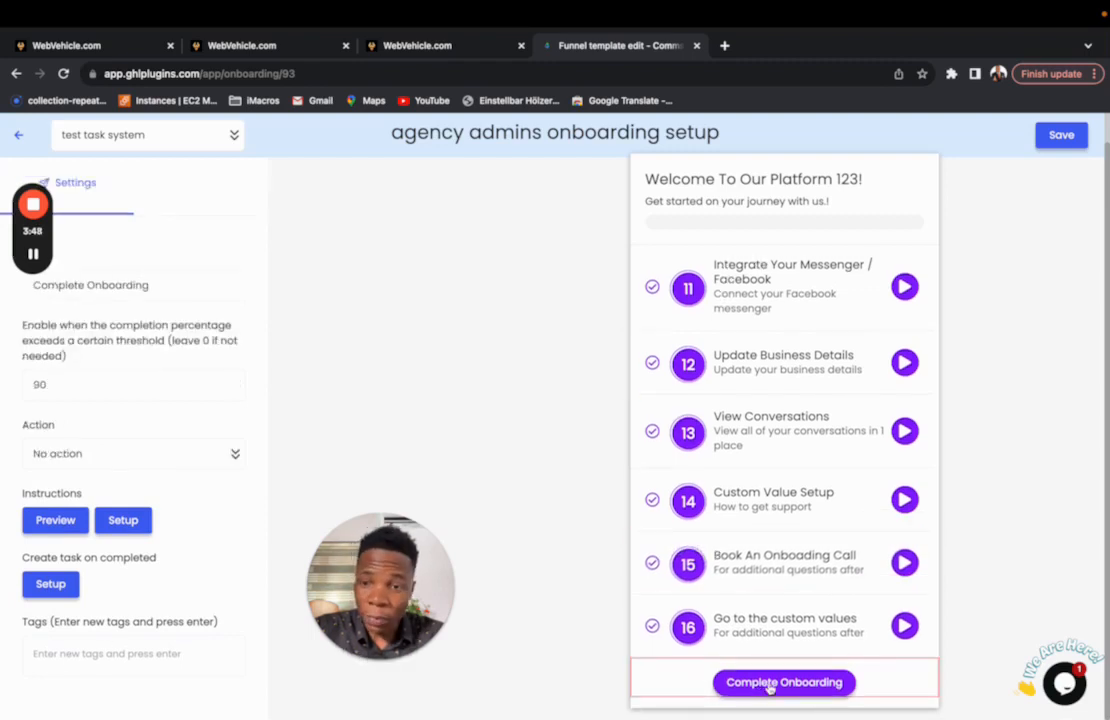
pyautogui.click(131, 652)
pyautogui.write('o')
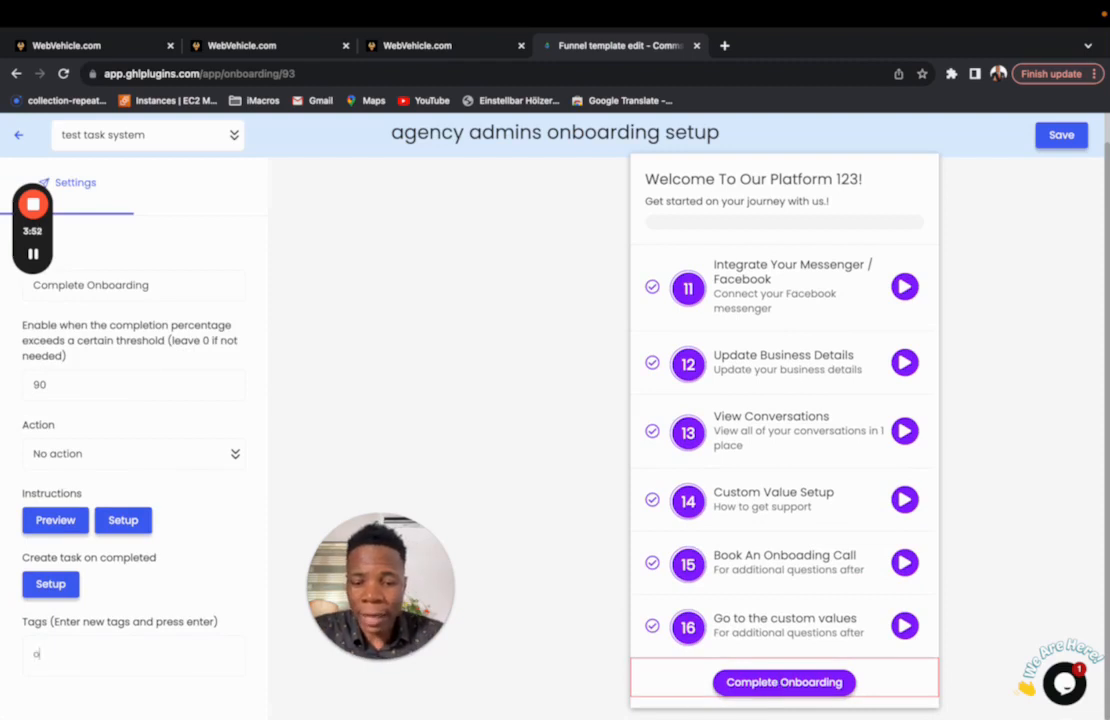
pyautogui.write('nboarding completed')
pyautogui.press('Return')
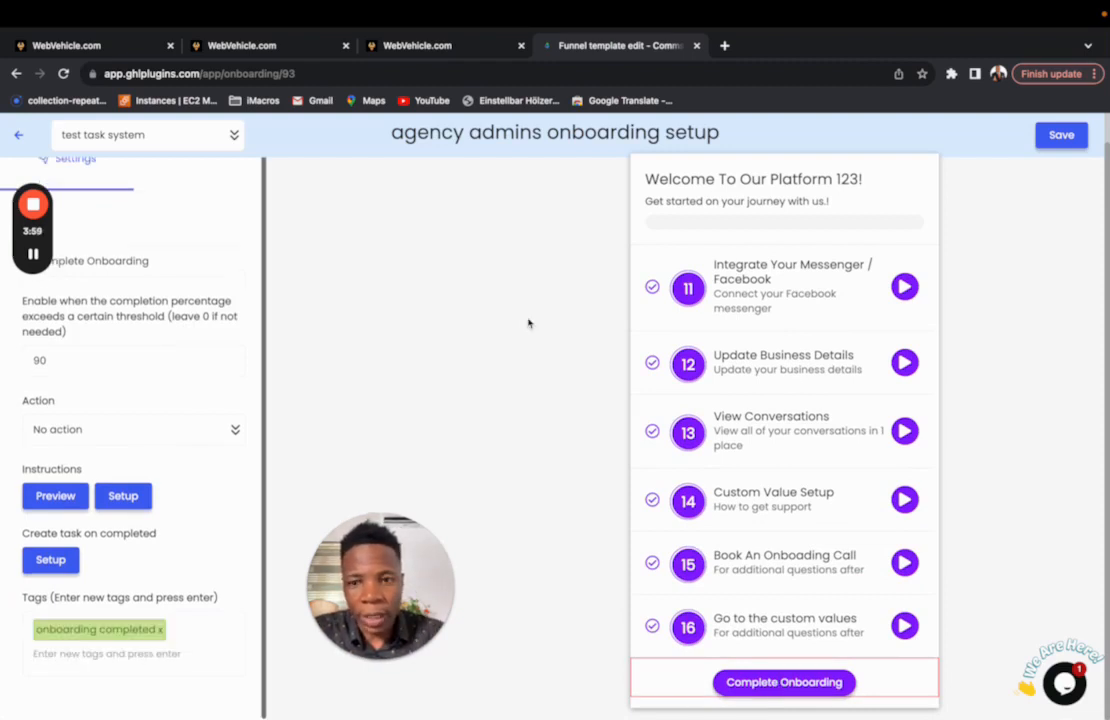
pyautogui.click(1055, 142)
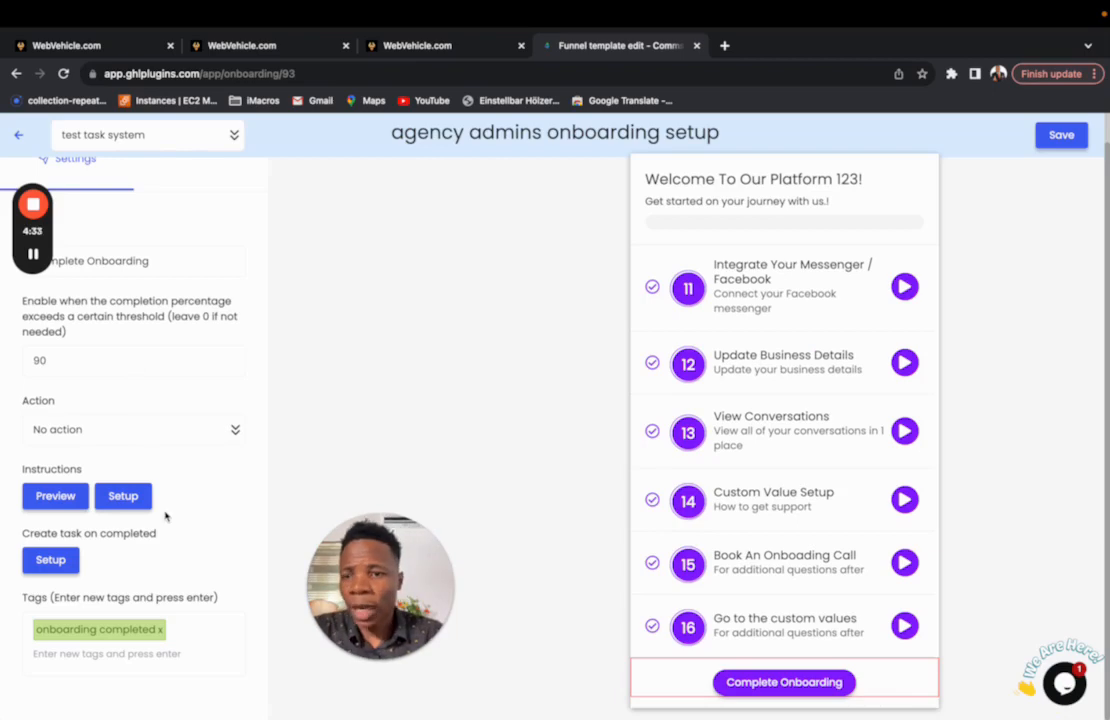
# Step: Set the Complete Onboarding button's completion task to come from task templates in the Skill up project
pyautogui.click(50, 560)
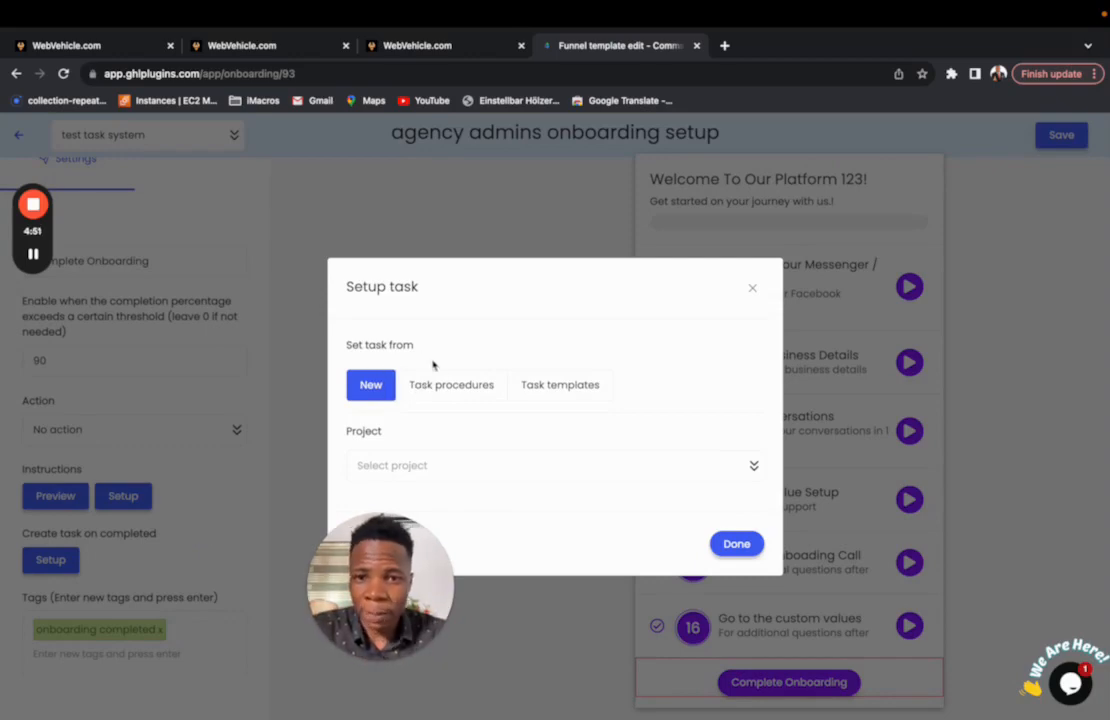
pyautogui.click(465, 388)
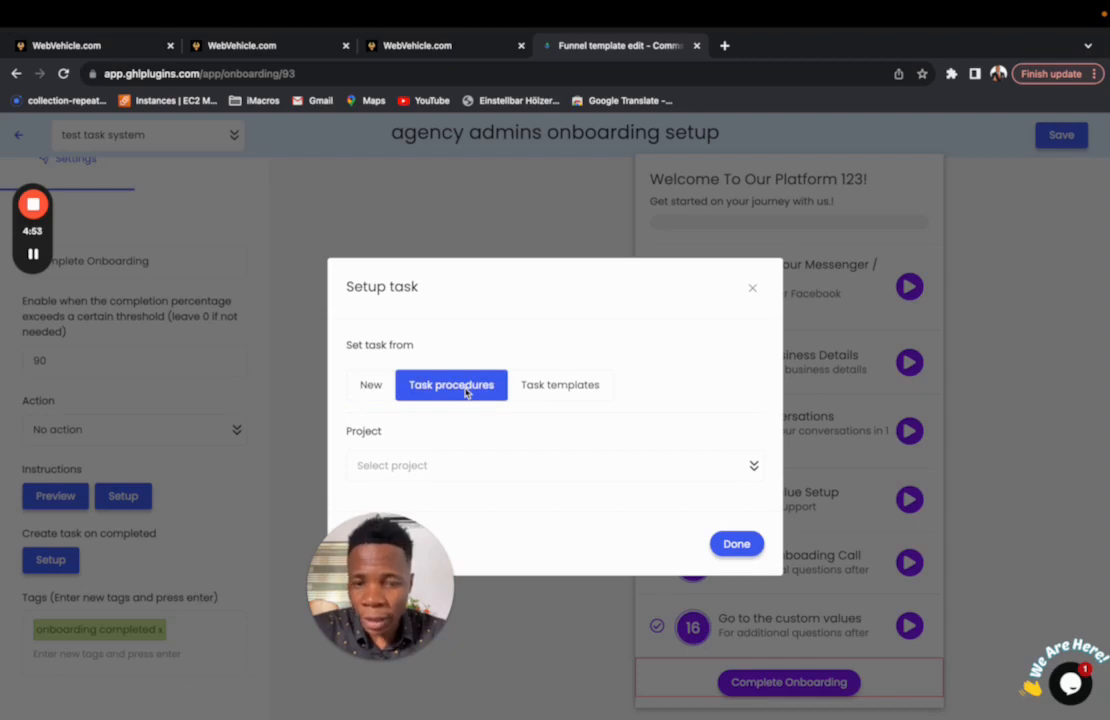
pyautogui.click(554, 387)
pyautogui.click(508, 465)
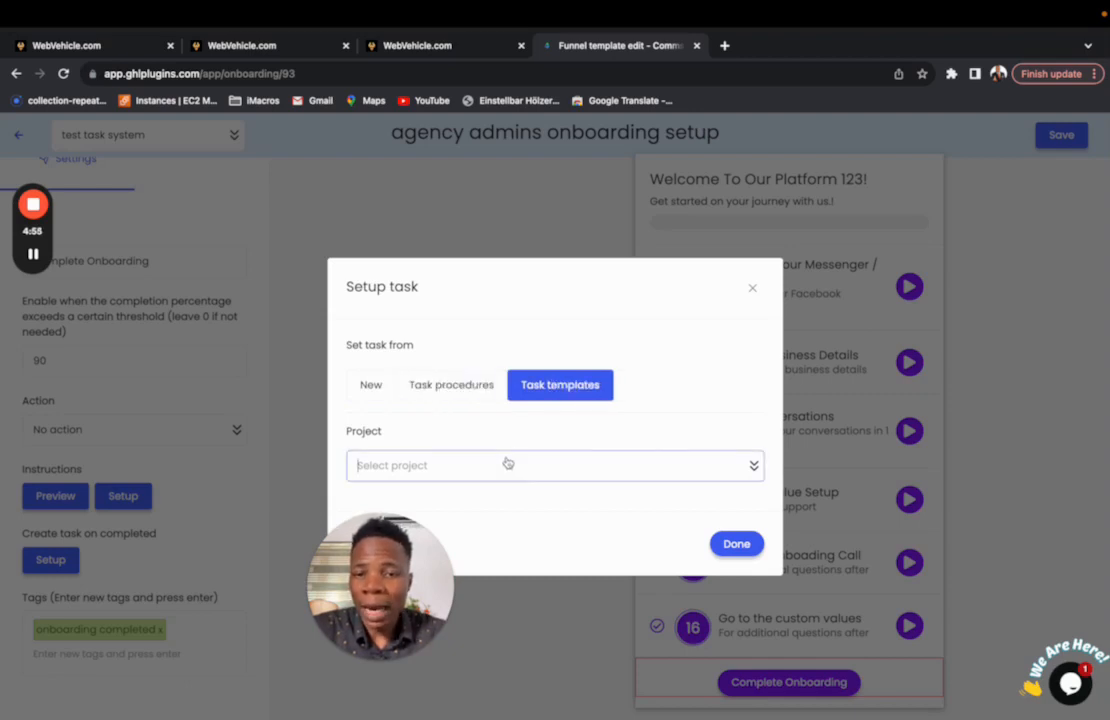
pyautogui.moveTo(405, 550); pyautogui.dragTo(173, 550)
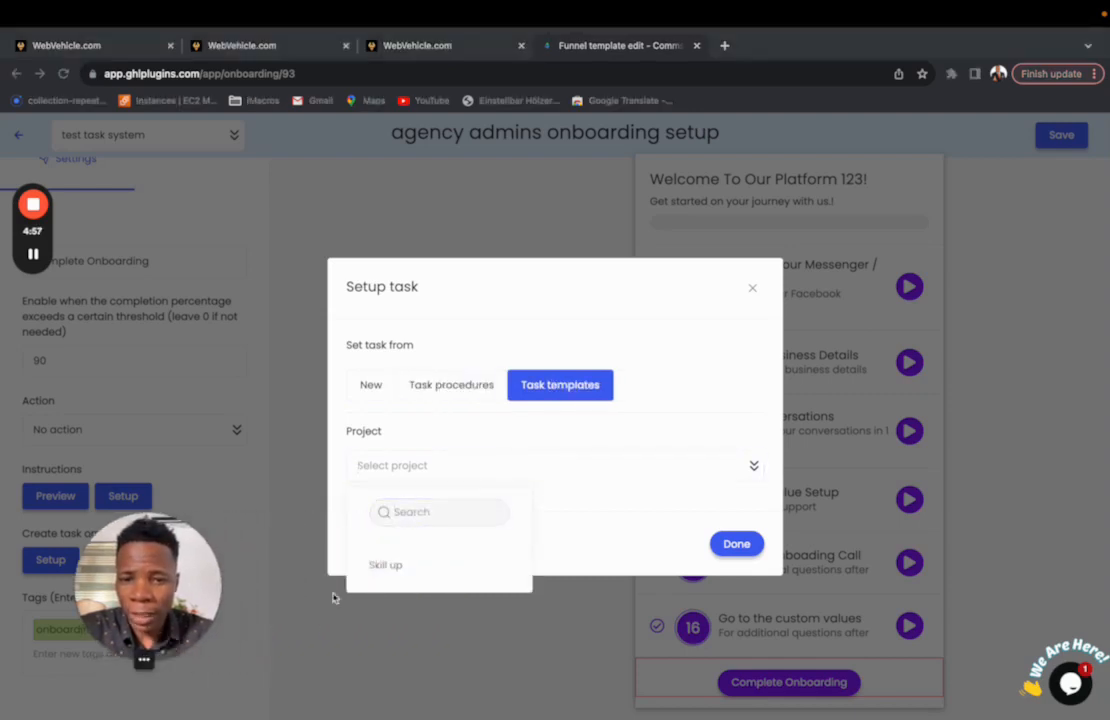
pyautogui.click(401, 568)
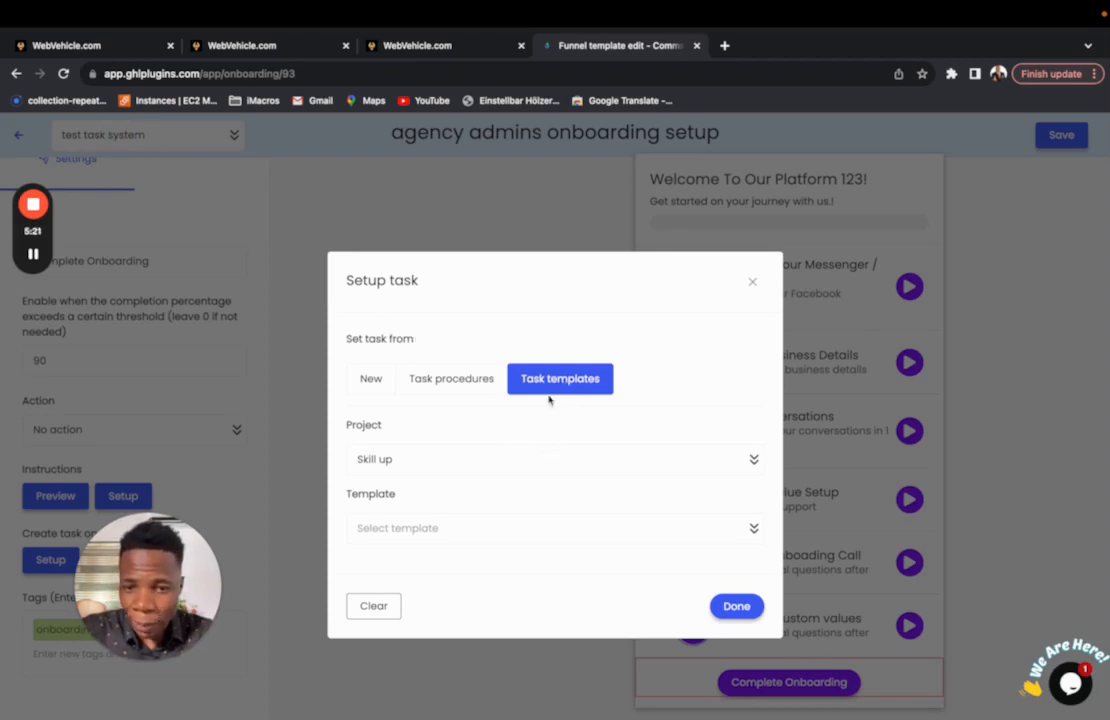
# Step: Choose the template "This is a good task" for the completion task, accept it and save the onboarding setup
pyautogui.click(428, 528)
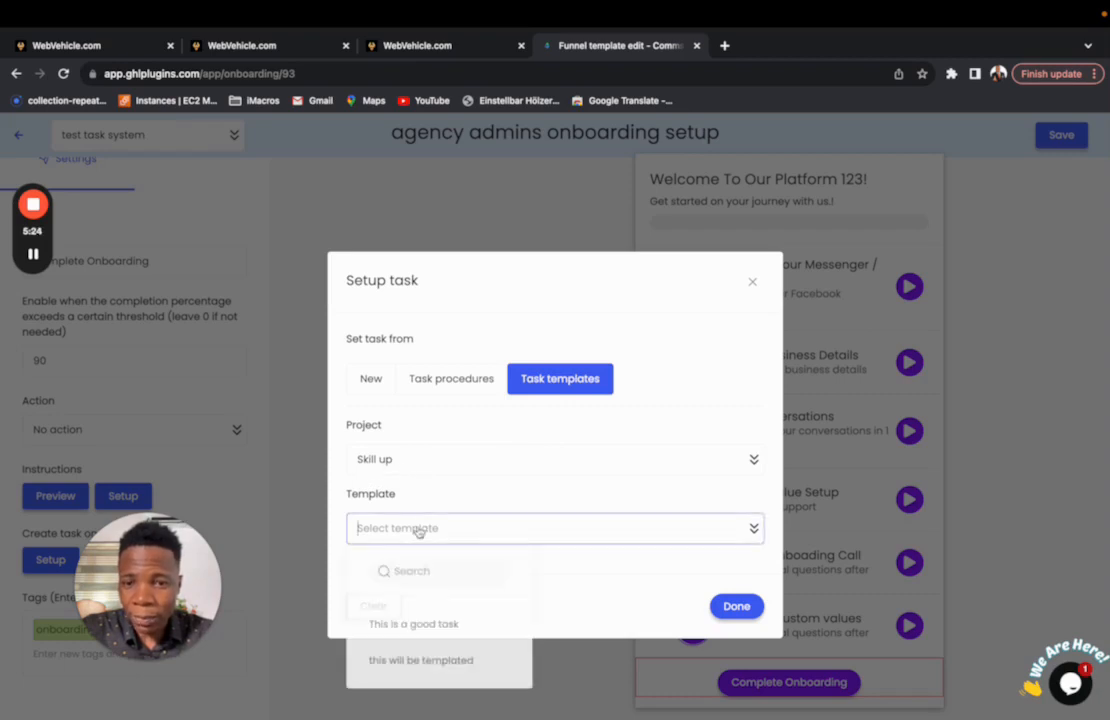
pyautogui.click(414, 628)
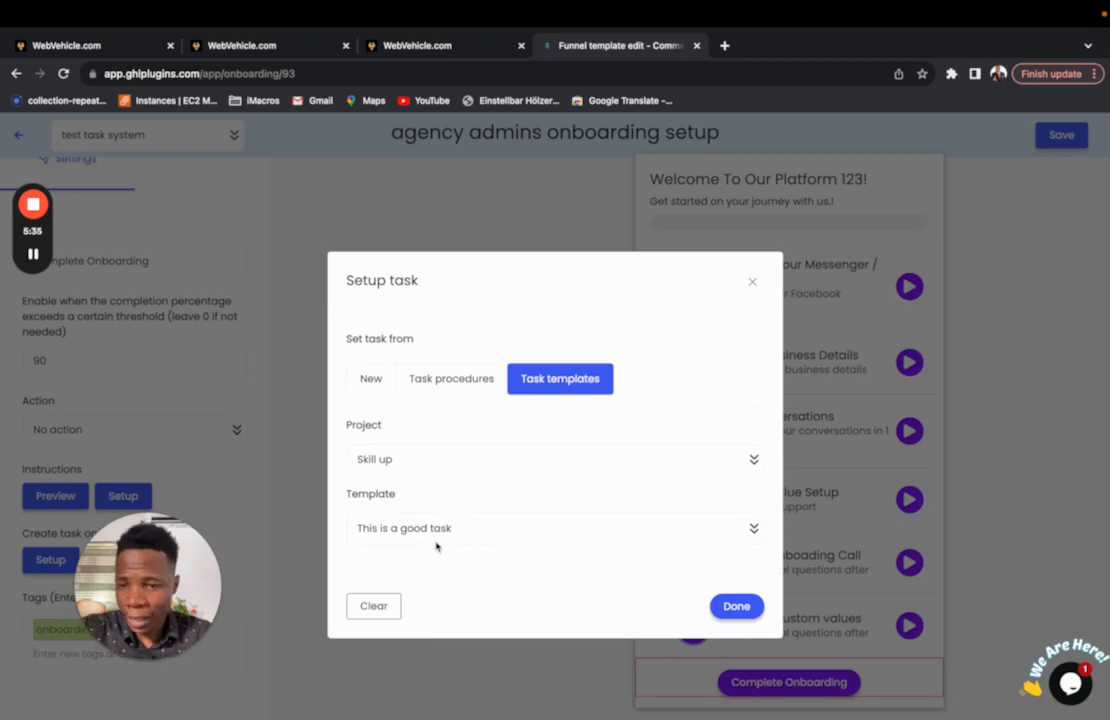
pyautogui.click(735, 607)
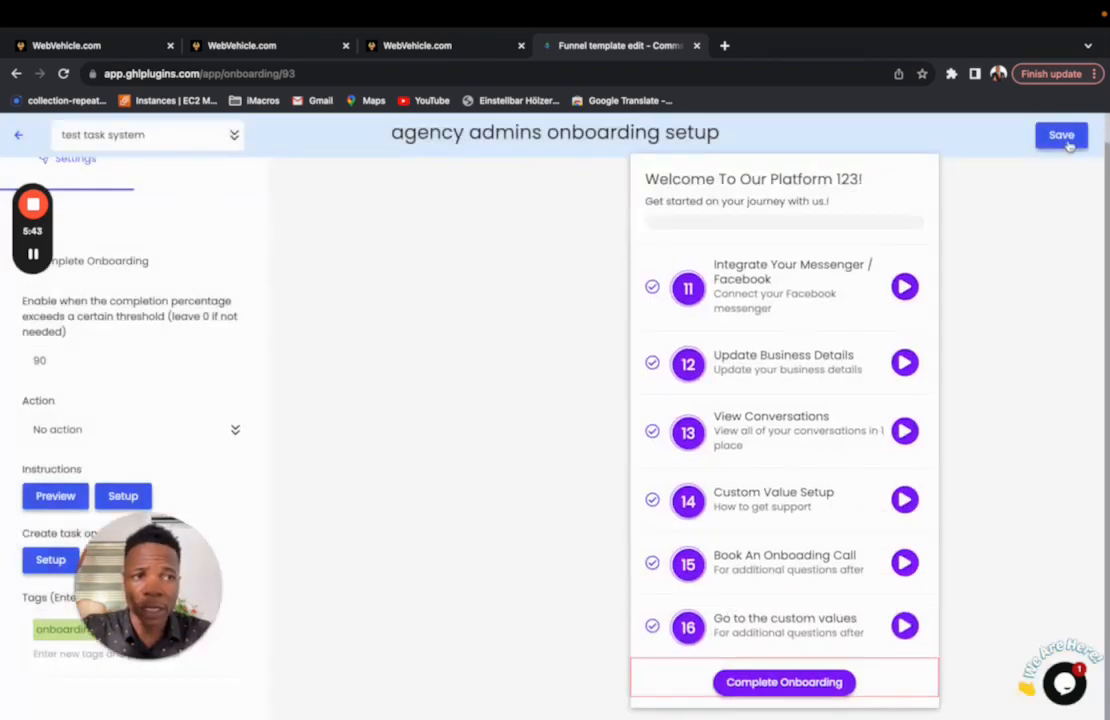
pyautogui.click(1062, 136)
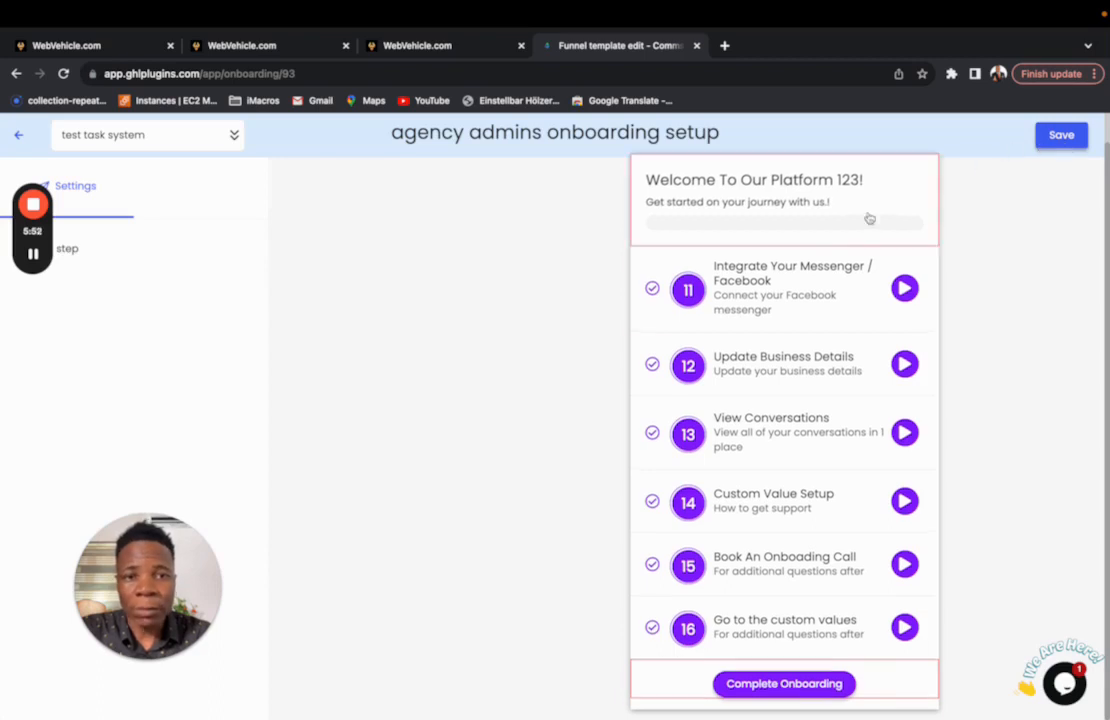
# Step: Compare the tags and task settings of steps 11 to 14 with those of the Complete Onboarding button
pyautogui.click(797, 271)
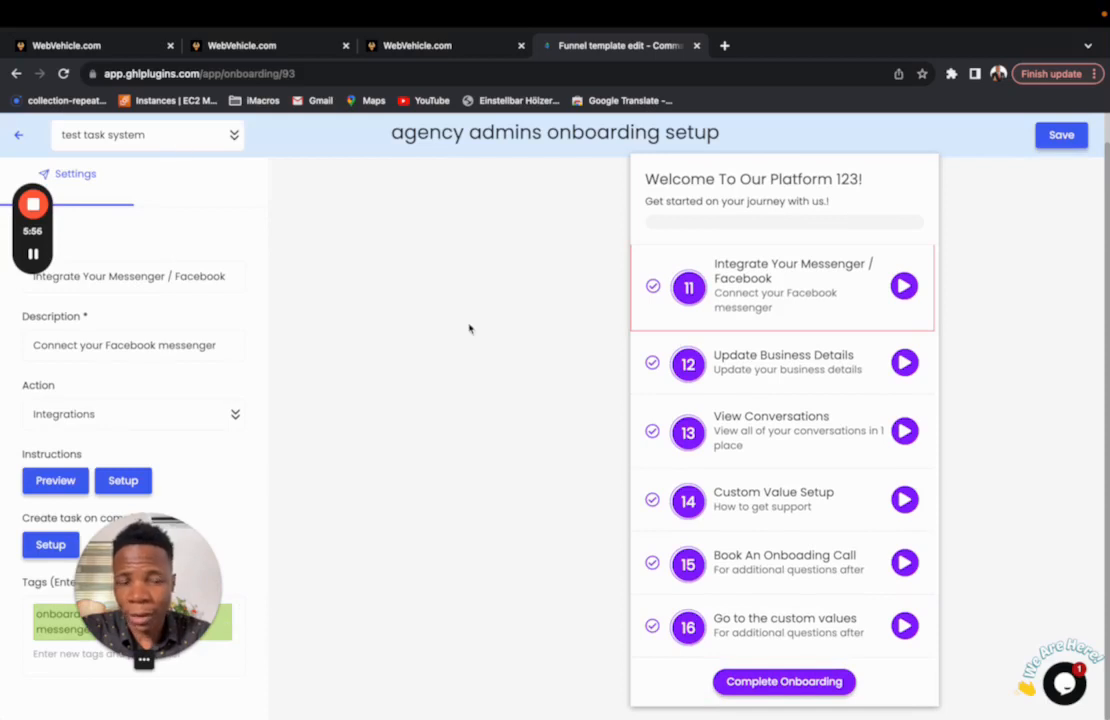
pyautogui.click(728, 385)
pyautogui.click(746, 434)
pyautogui.click(758, 500)
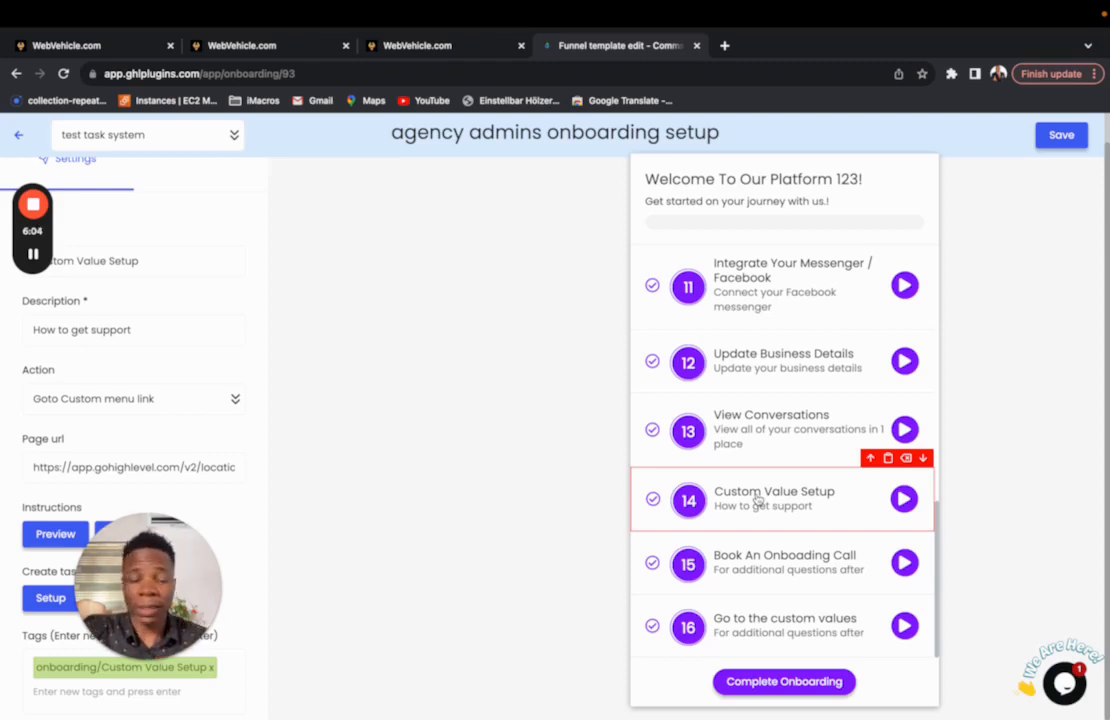
pyautogui.click(693, 692)
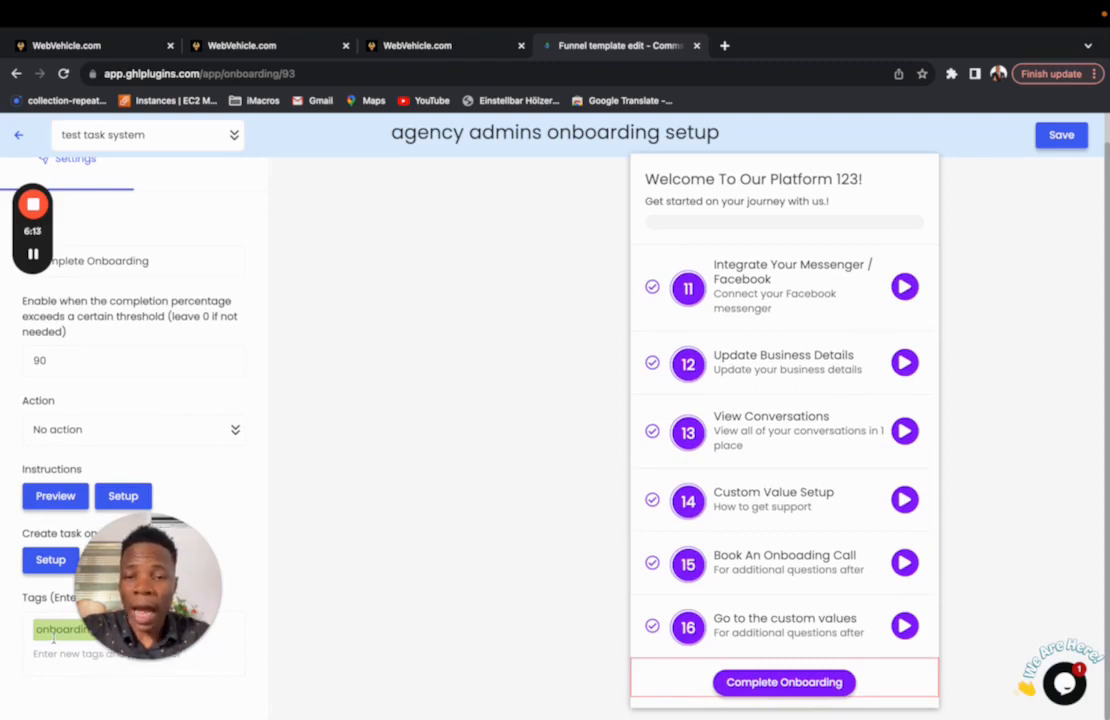
pyautogui.click(745, 293)
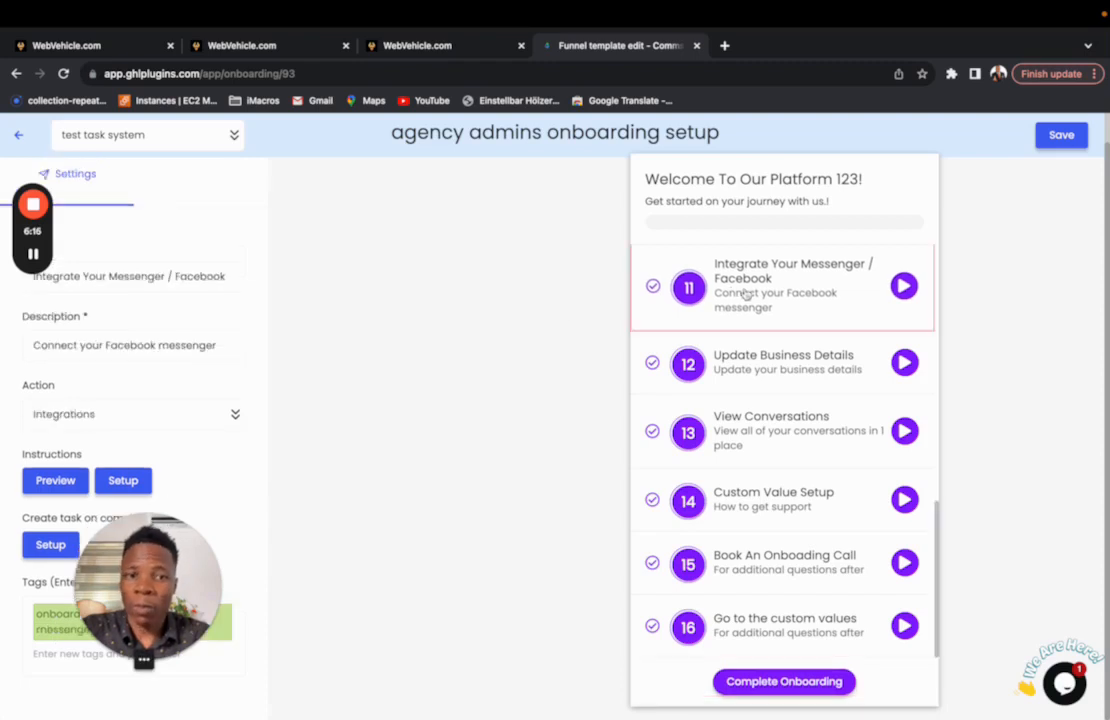
pyautogui.click(750, 368)
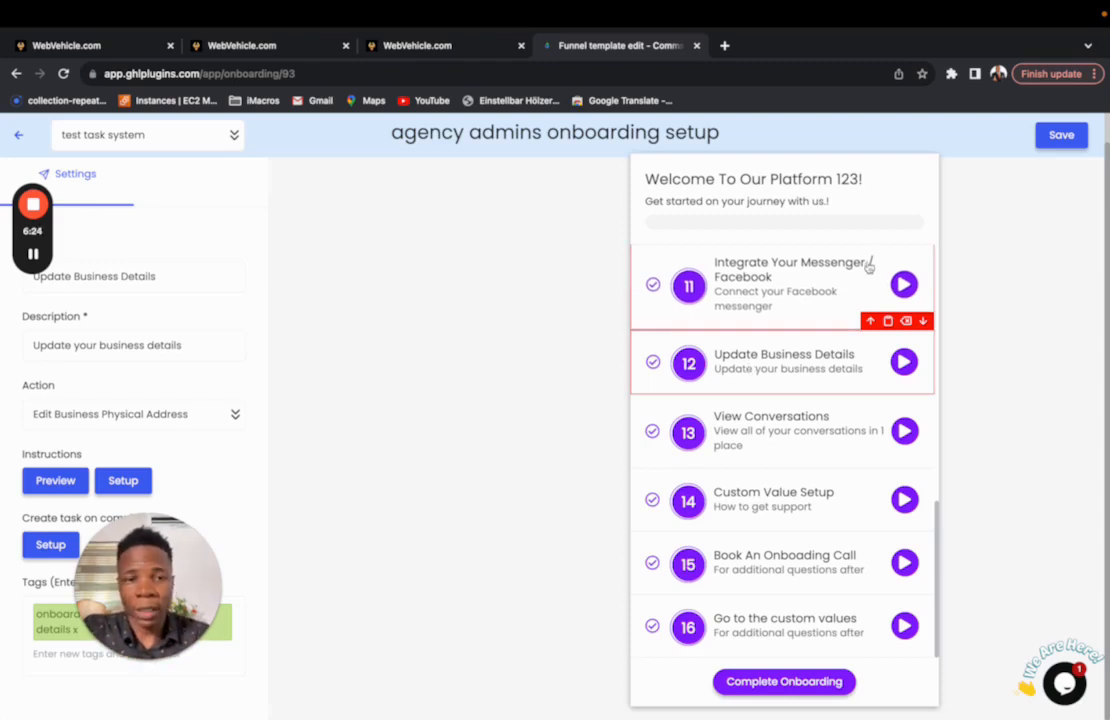
pyautogui.click(718, 289)
pyautogui.click(767, 355)
pyautogui.click(764, 432)
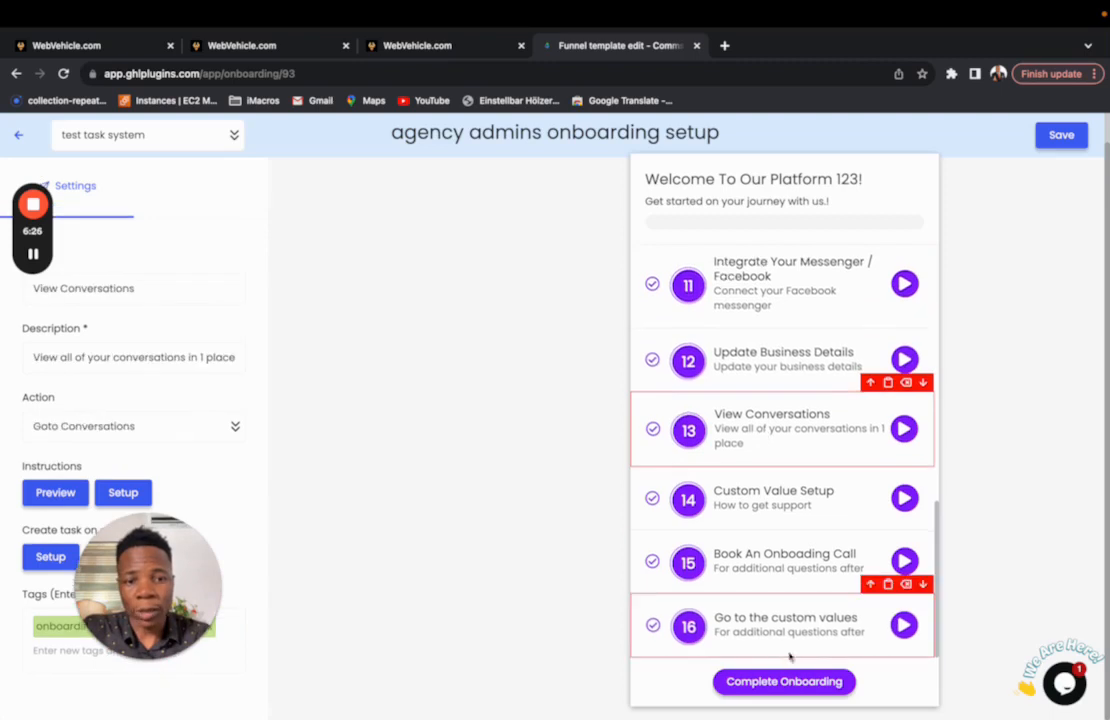
pyautogui.click(689, 694)
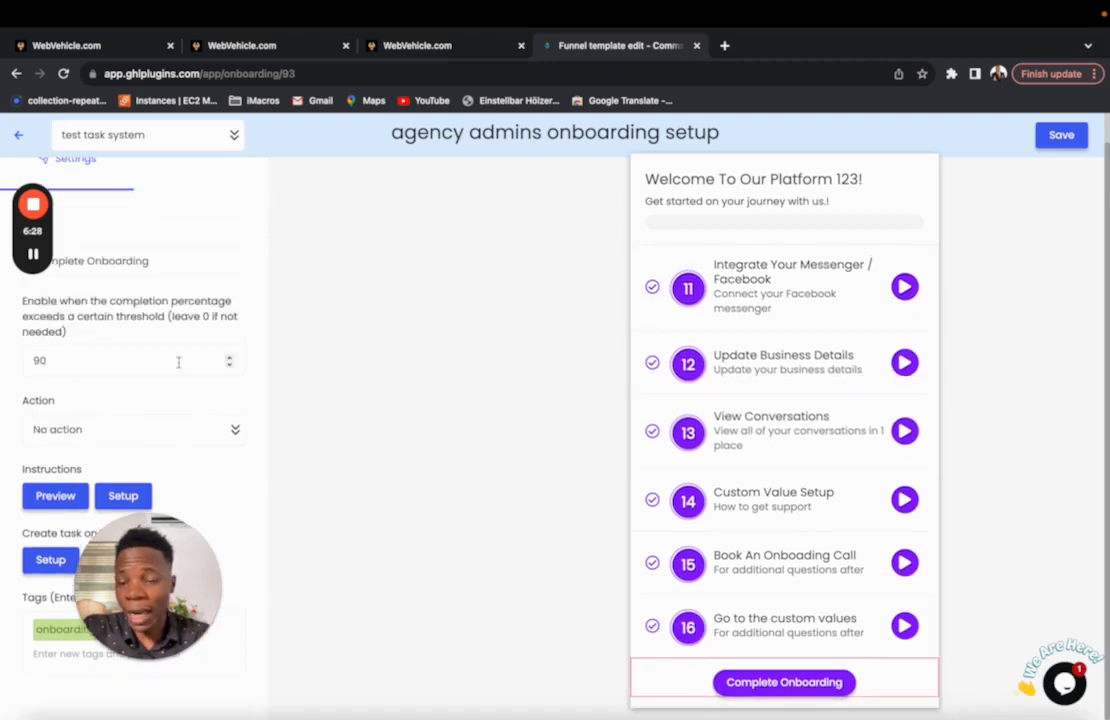